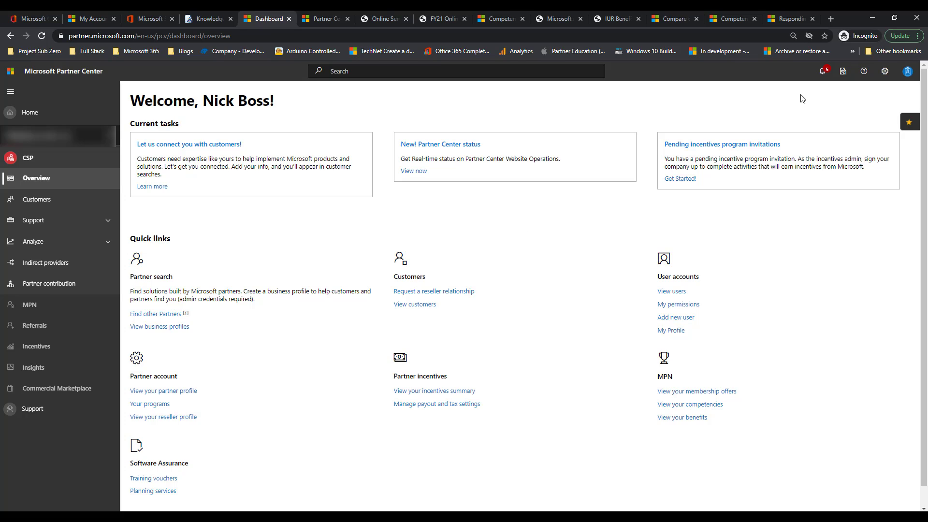
Step: Open the settings gear menu and close it again
click(881, 77)
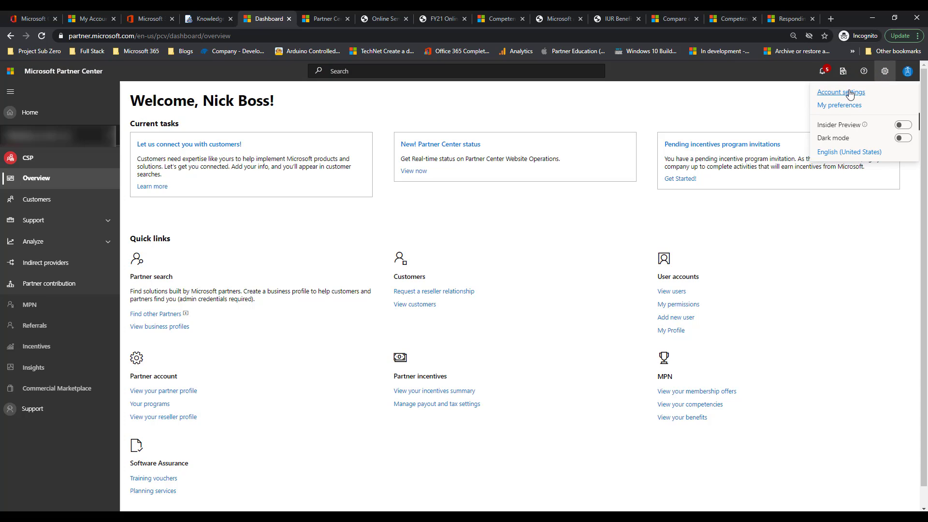
click(758, 119)
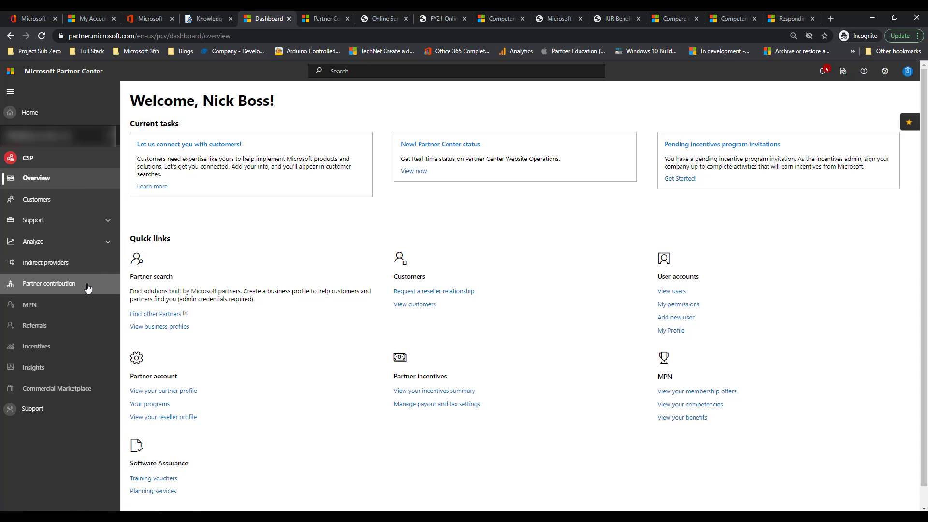
Step: Expand MPN, open Competencies, and check the first competency's Silver complete and Gold not achieved
click(80, 315)
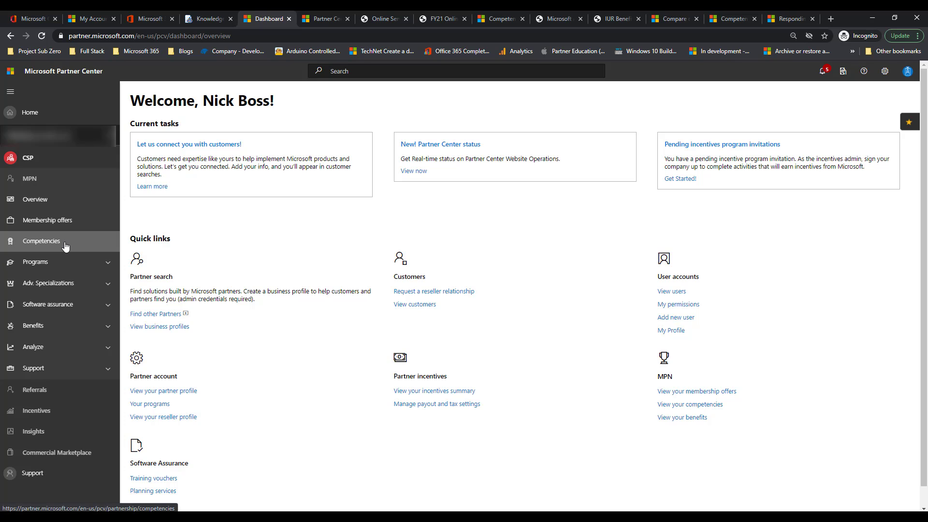
click(66, 245)
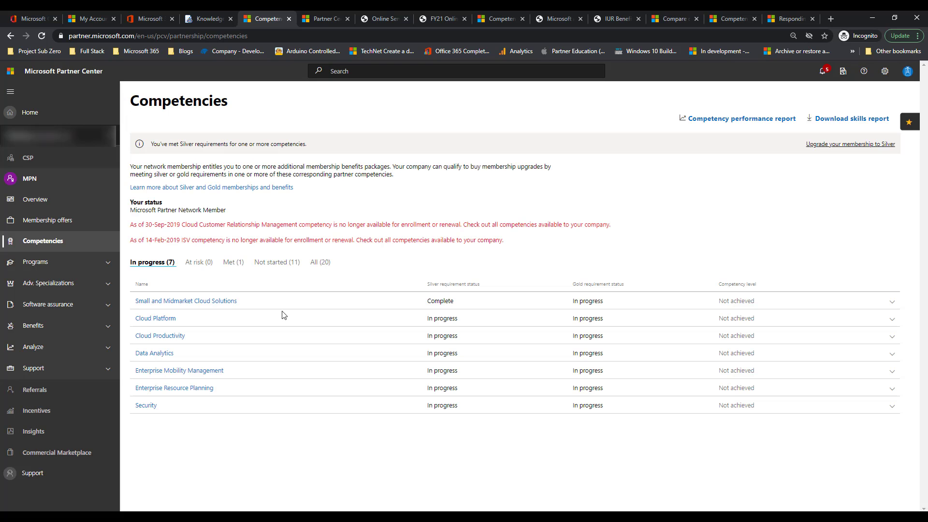
drag(412, 305, 497, 306)
drag(783, 302, 711, 306)
drag(421, 306, 476, 301)
Step: Expand and collapse the Small and Midmarket Cloud Solutions competency row
click(891, 301)
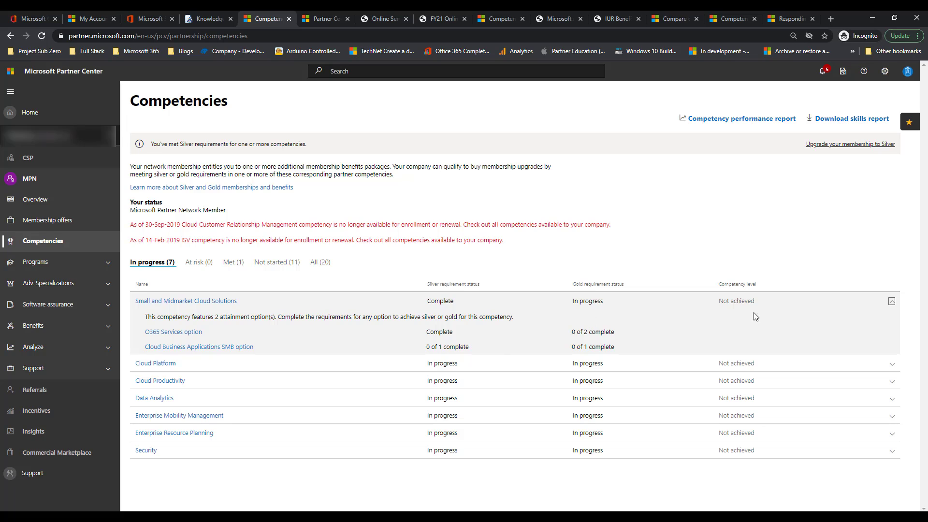
click(892, 303)
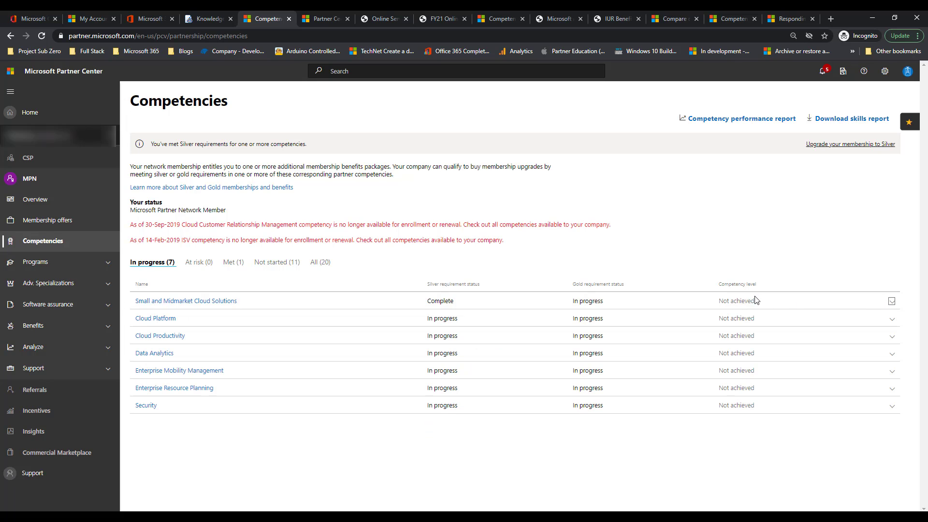
drag(734, 301, 737, 301)
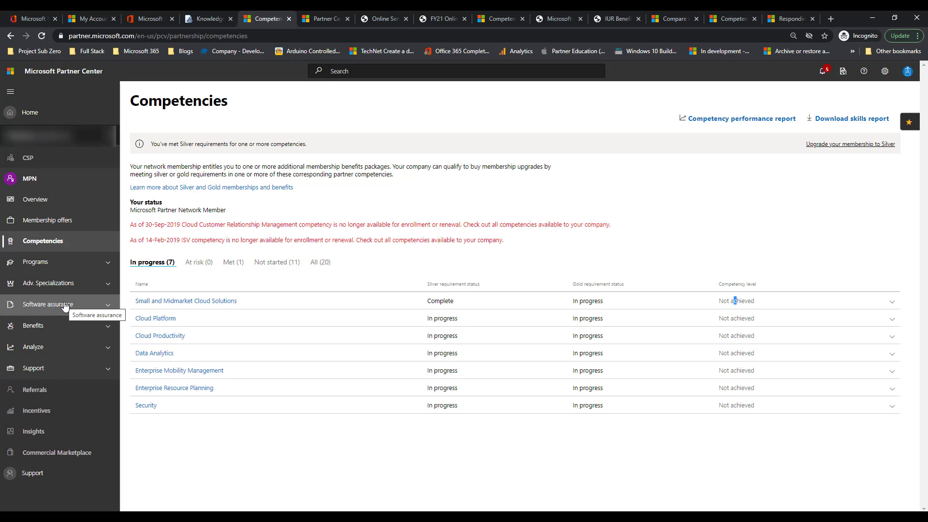
click(575, 284)
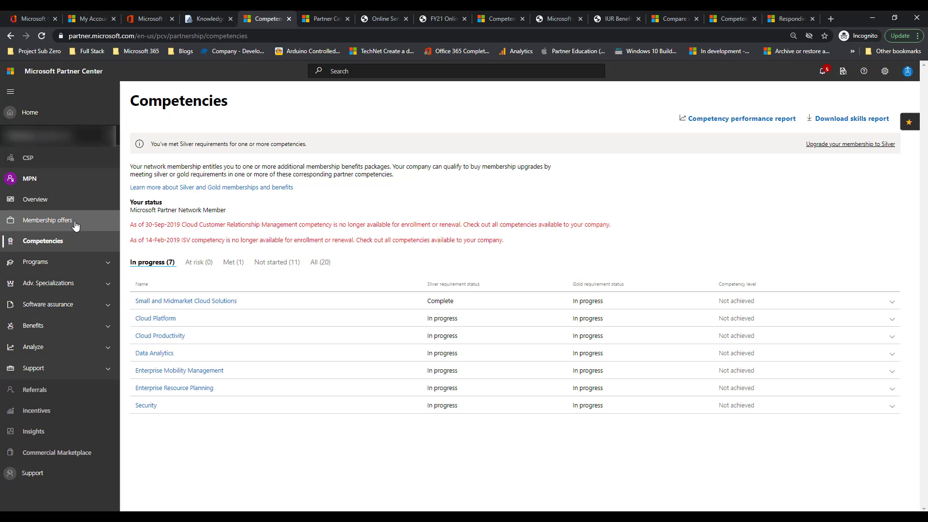
Step: Show membership prices: Action Pack $475.00, Silver $1,670.00, Gold $4,730.00
click(48, 220)
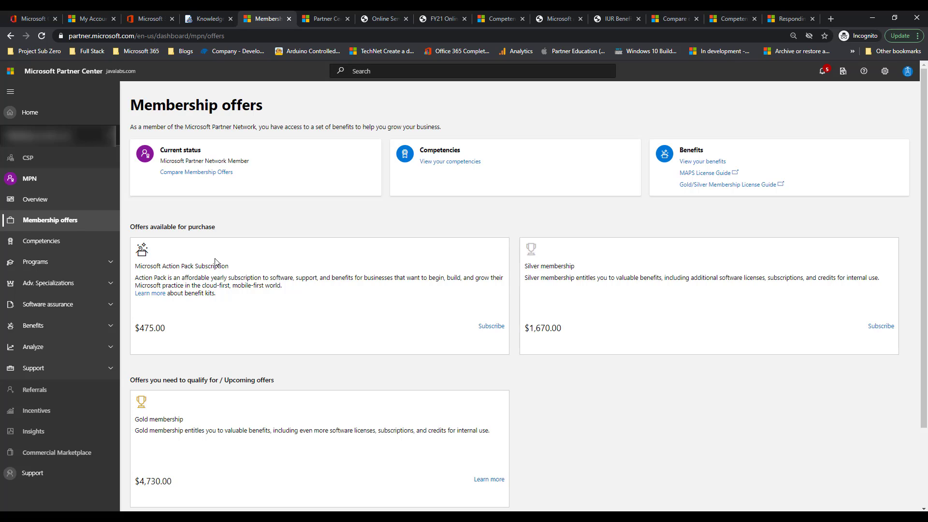
Step: Open Incentives and scroll to the ten-program Enrollments table, noting OSU - Microsoft 365's Action required
click(44, 413)
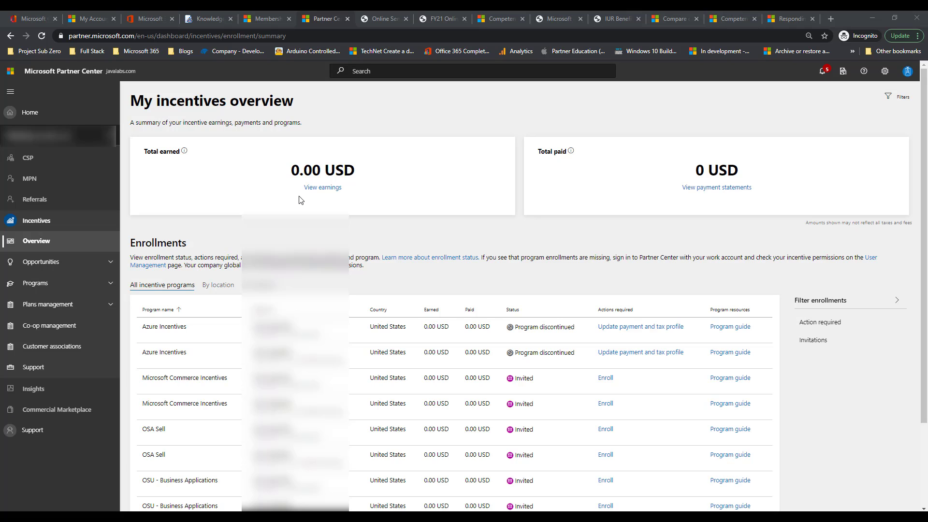
scroll(300, 199, down, 2)
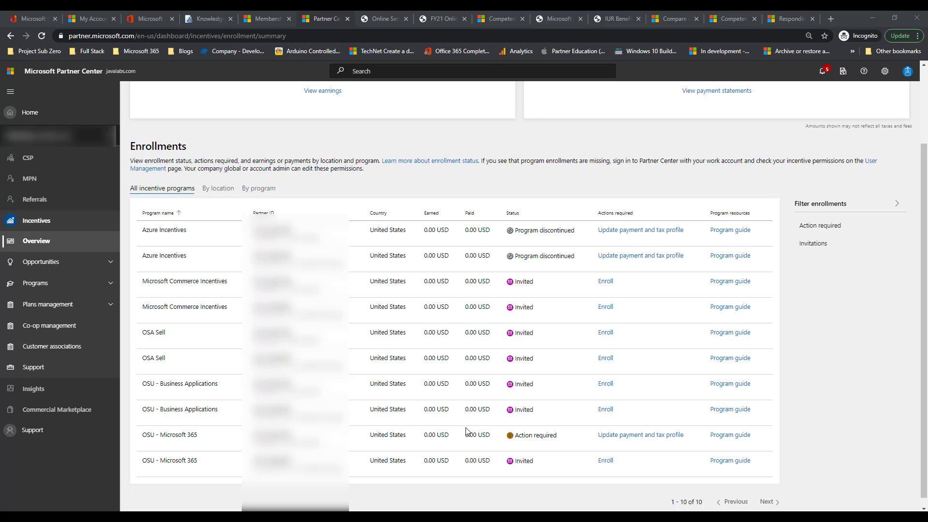
drag(556, 435, 507, 436)
click(541, 449)
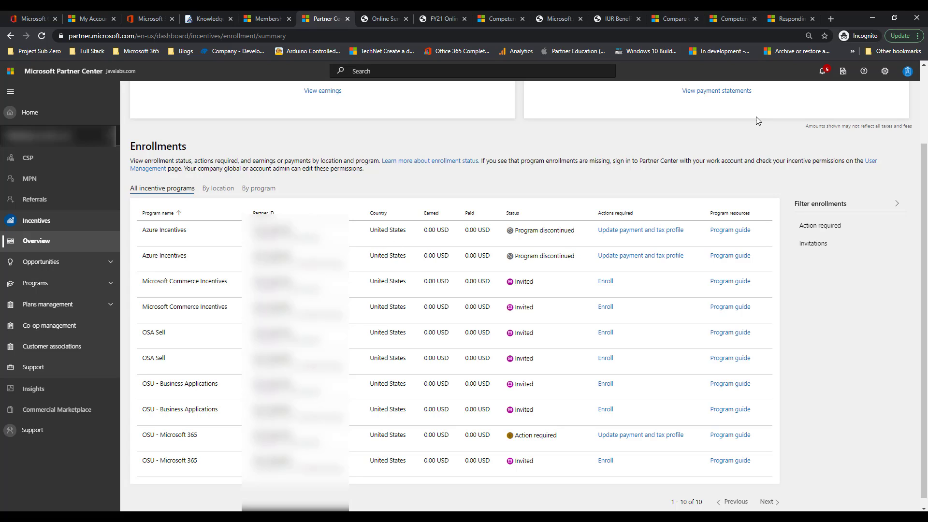
Step: Go to Account settings > User management from the gear menu
click(879, 75)
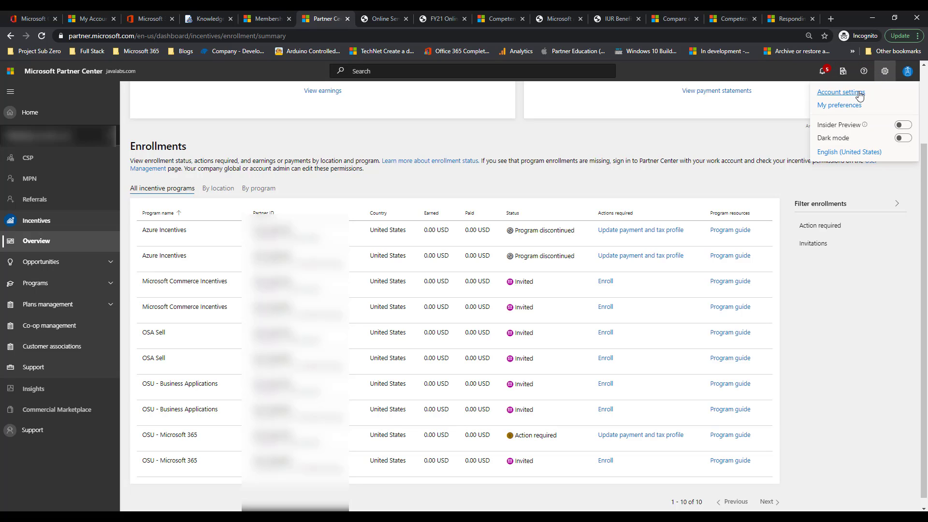
click(858, 93)
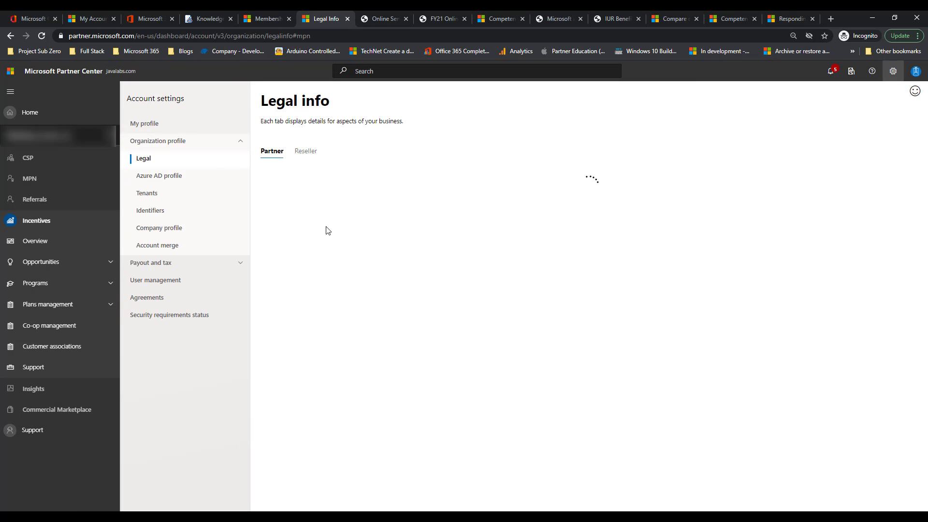
click(177, 287)
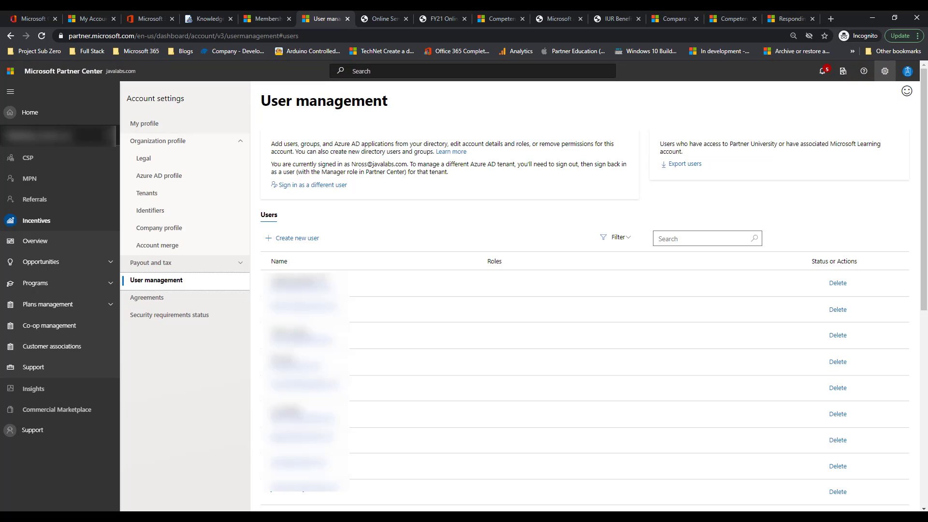
Step: Search the user list for the signed-in user's account and open its details
click(705, 254)
text(nross)
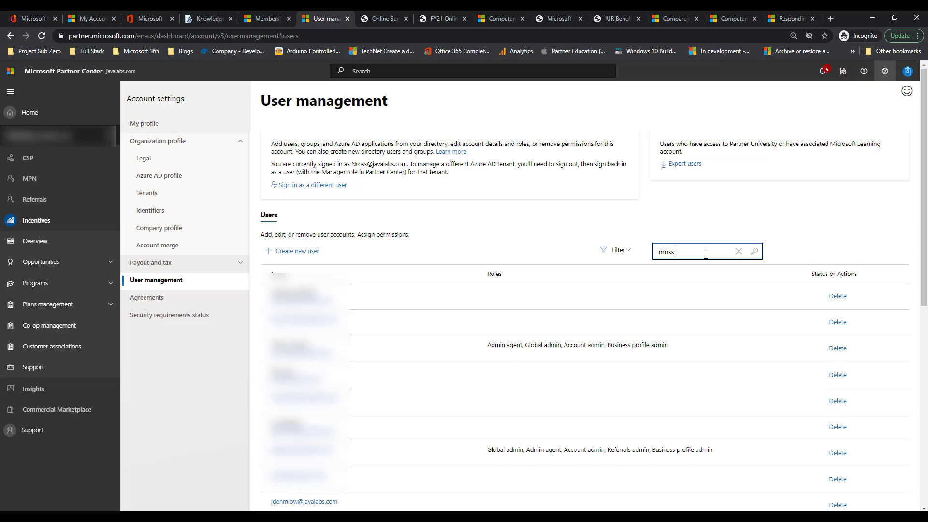
key(Return)
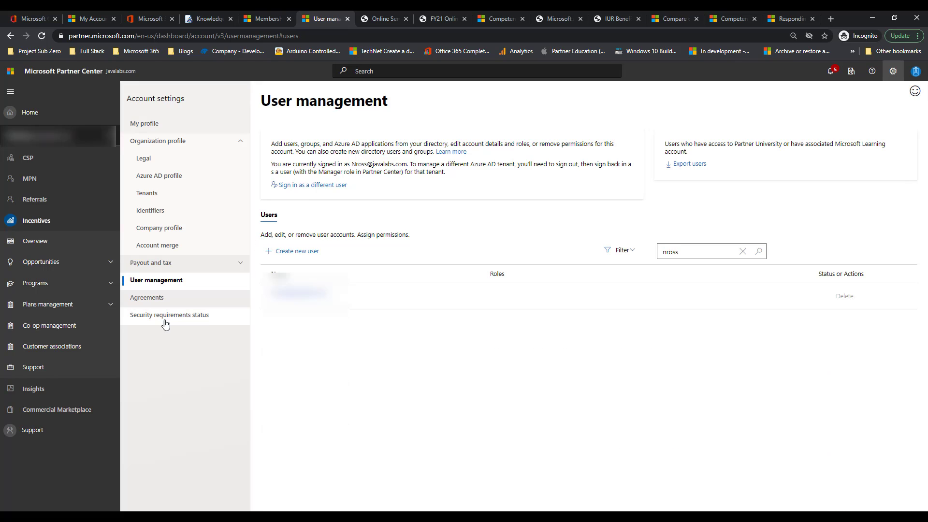
click(297, 295)
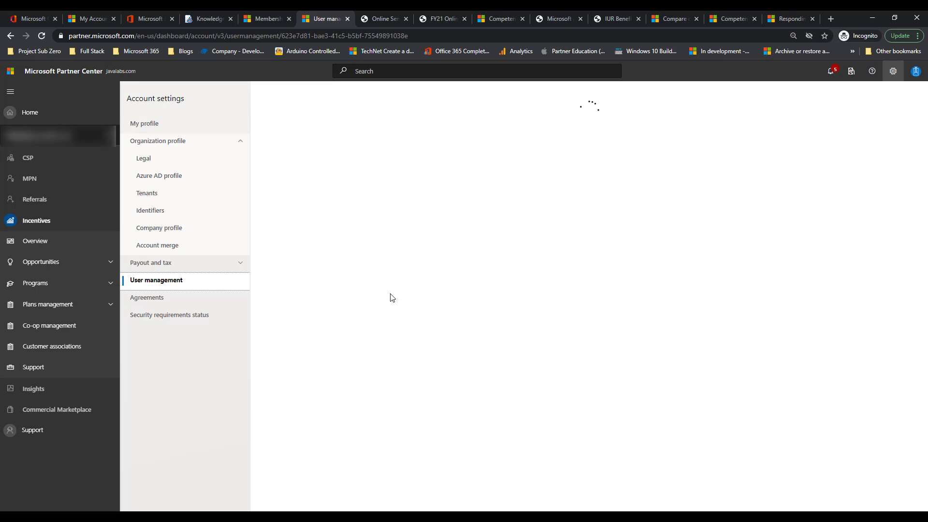
Step: Review the partner-program incentive roles: Incentive admin, Incentive user and Not an incentive user
scroll(392, 297, down, 3)
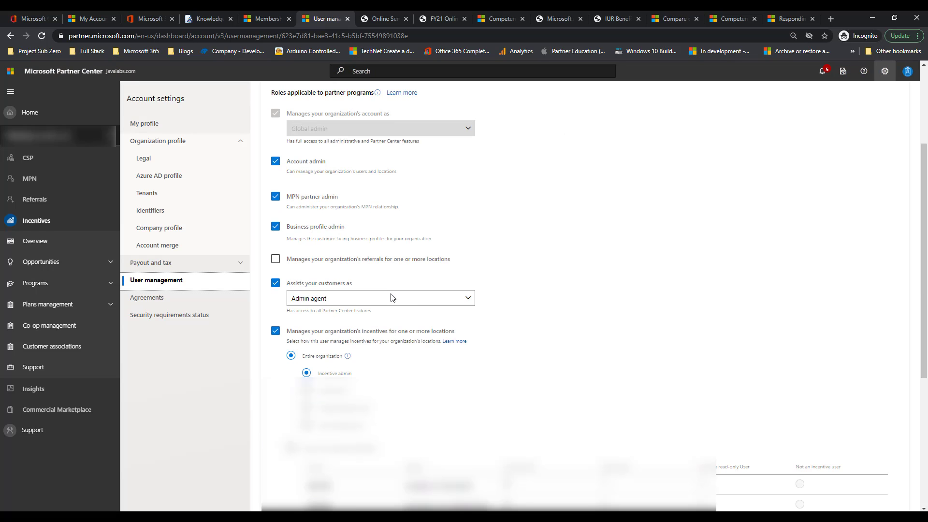
scroll(392, 297, down, 2)
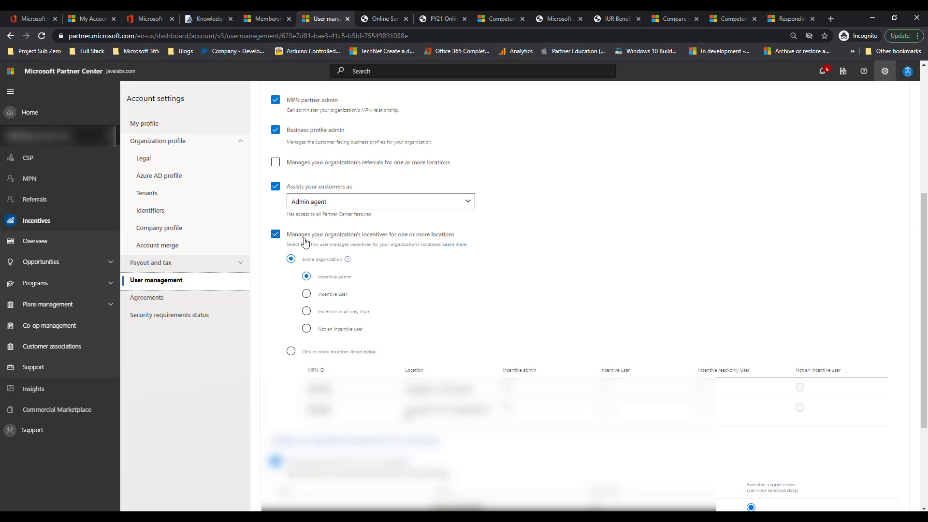
scroll(304, 242, up, 1)
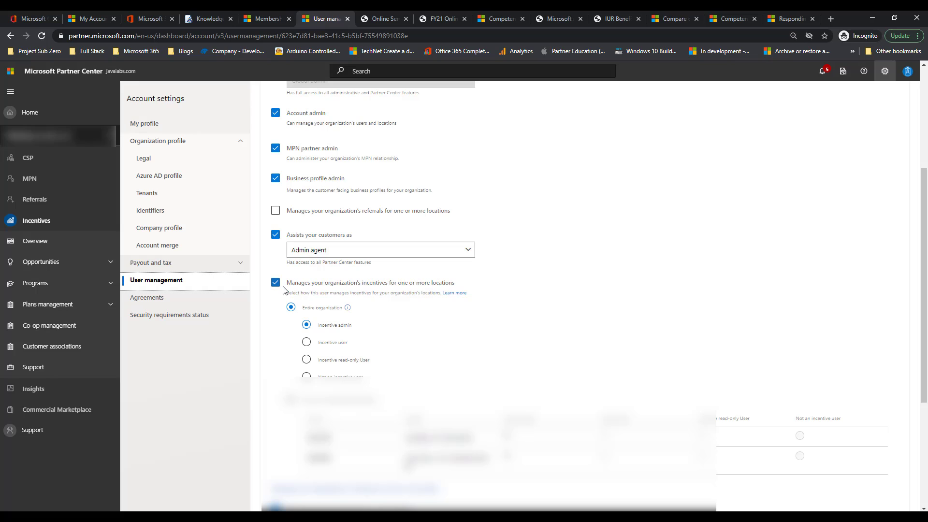
drag(286, 283, 443, 286)
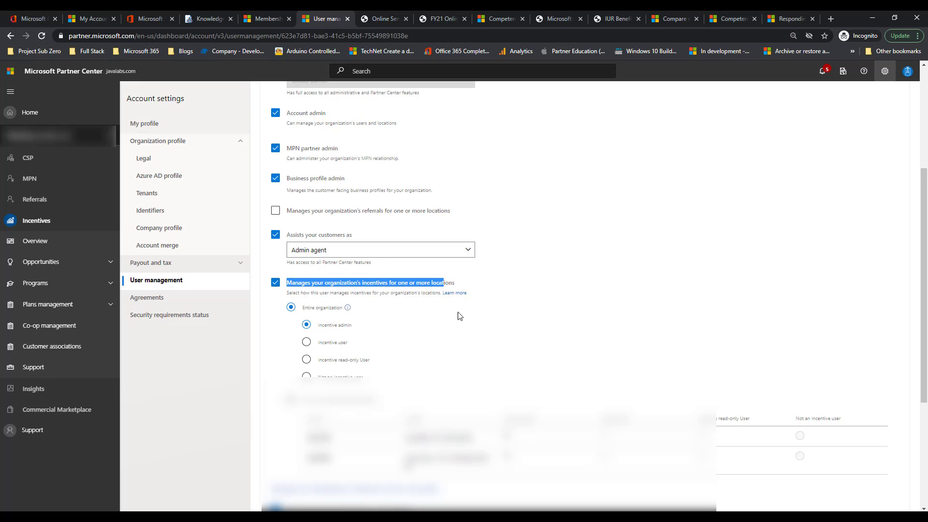
click(409, 331)
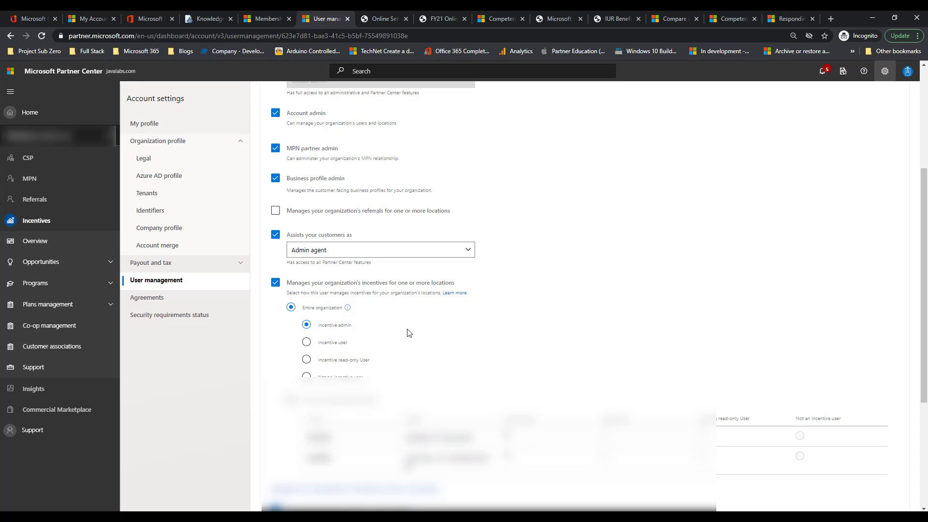
click(349, 341)
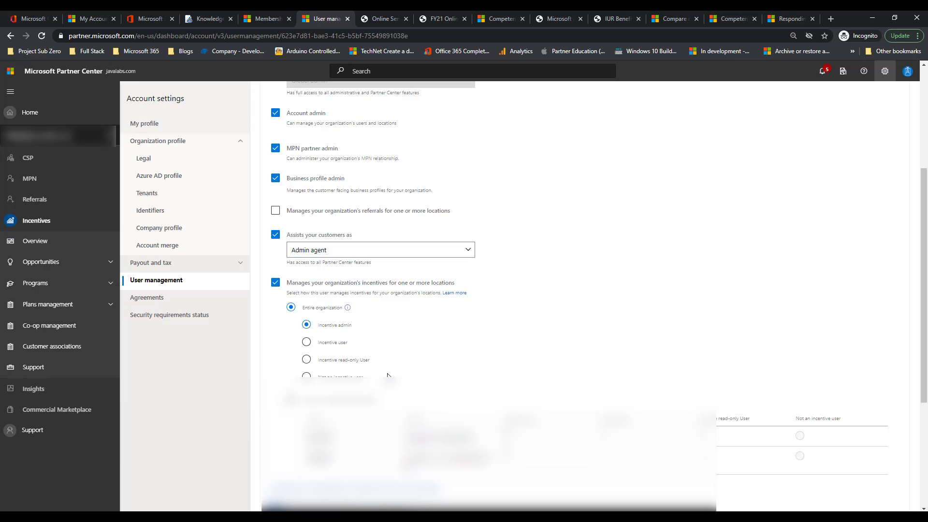
click(363, 379)
Step: Return to My incentives overview via Incentives > Overview
scroll(425, 365, down, 1)
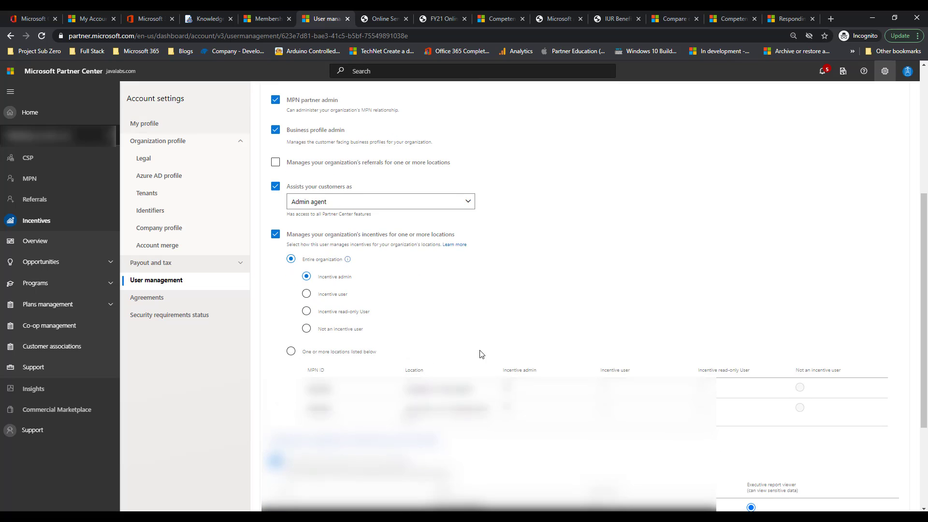
scroll(481, 354, up, 2)
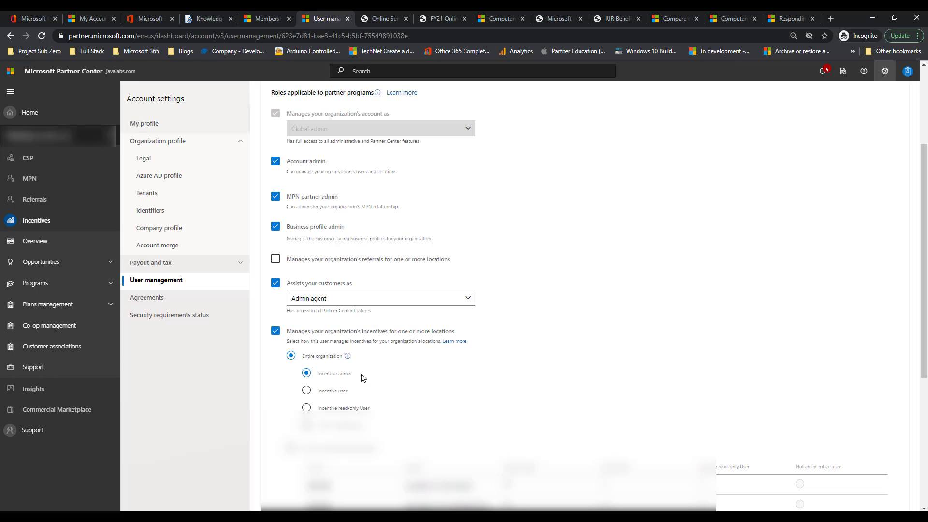
click(57, 243)
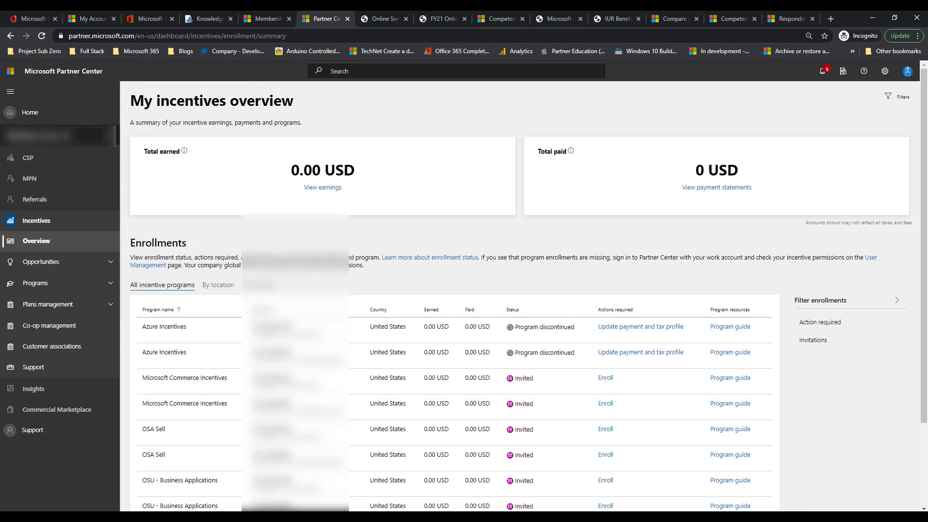
Step: Scroll the Enrollments table down to the OSU - Microsoft 365 program
scroll(555, 340, down, 3)
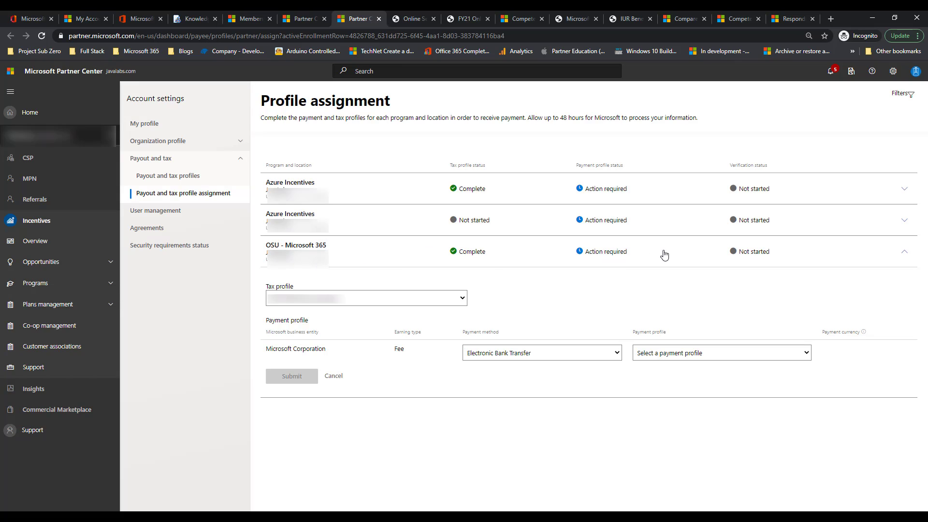
click(904, 257)
click(904, 258)
click(697, 355)
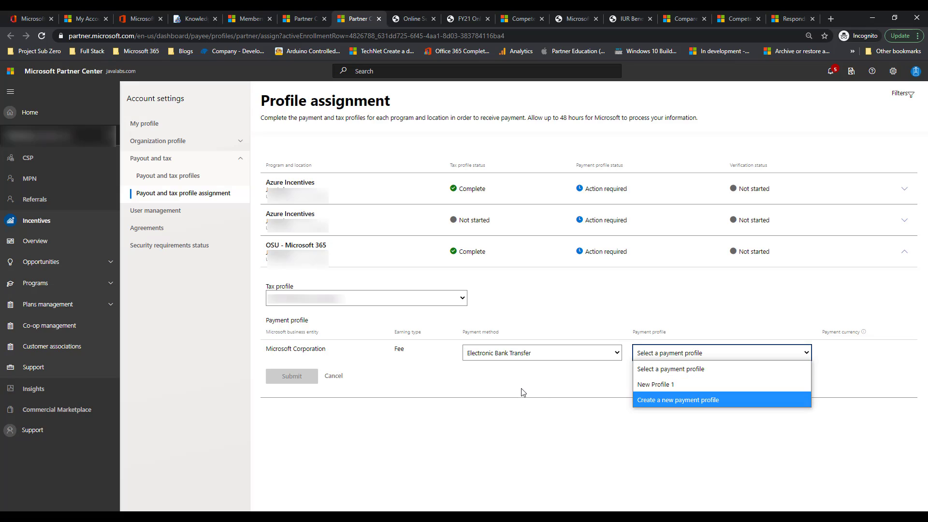
click(576, 417)
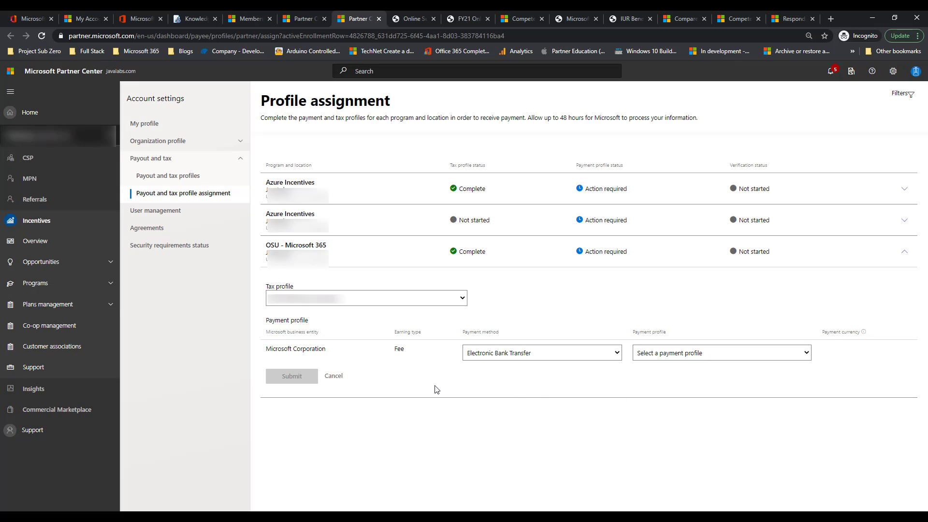